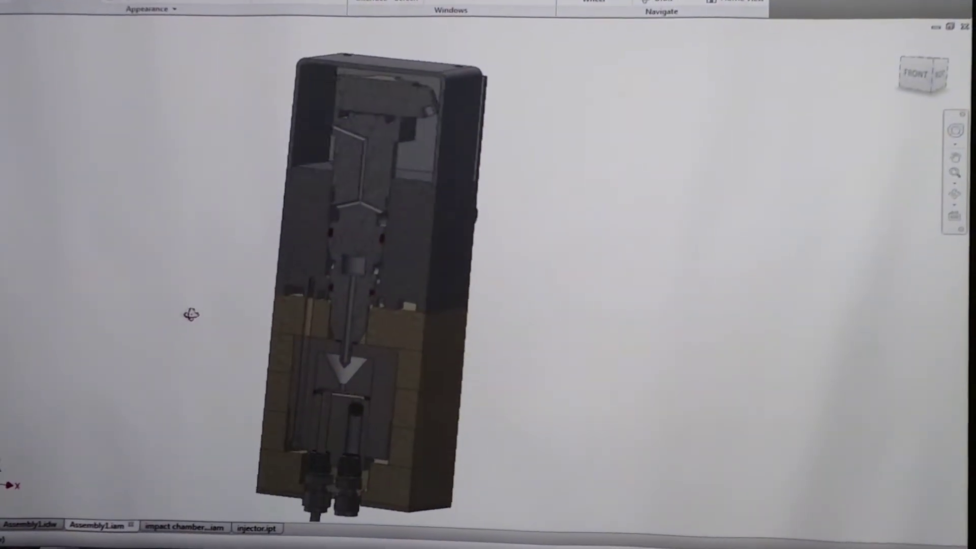
- Orbit, pan and view the sectioned assembly from the front to show the cone and spring
middle_click_drag(191, 314, 305, 321, "shift")
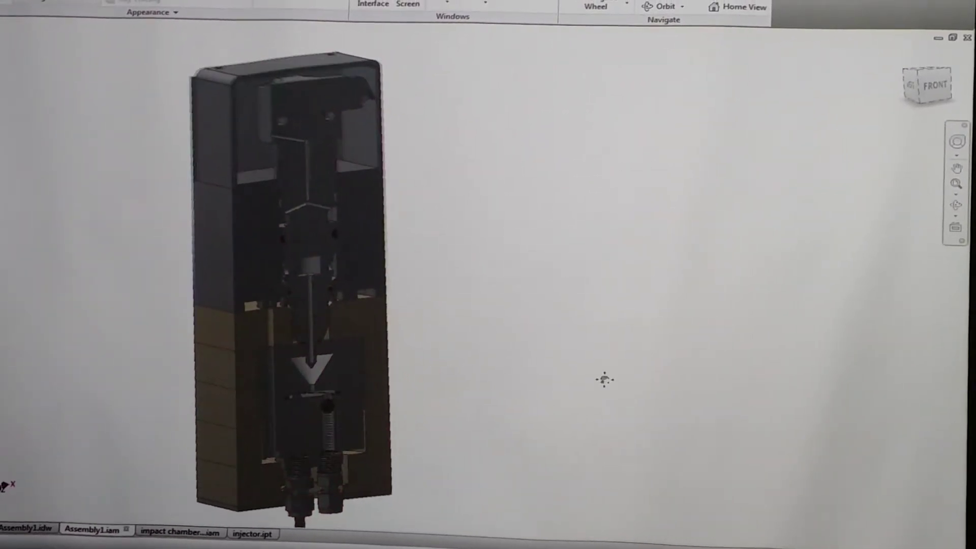
middle_click_drag(603, 379, 588, 385)
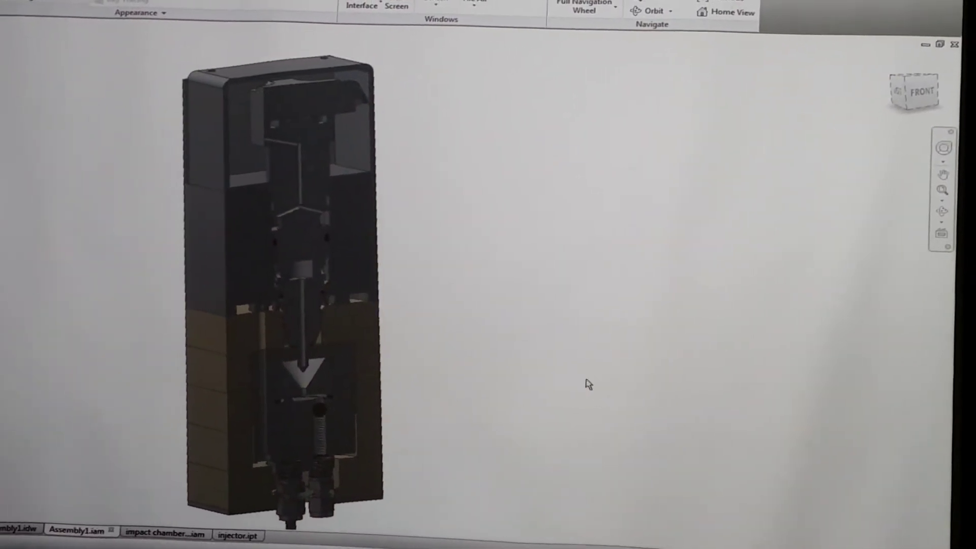
left_click(944, 105)
scroll(429, 267, "up", 5)
scroll(441, 268, "up", 3)
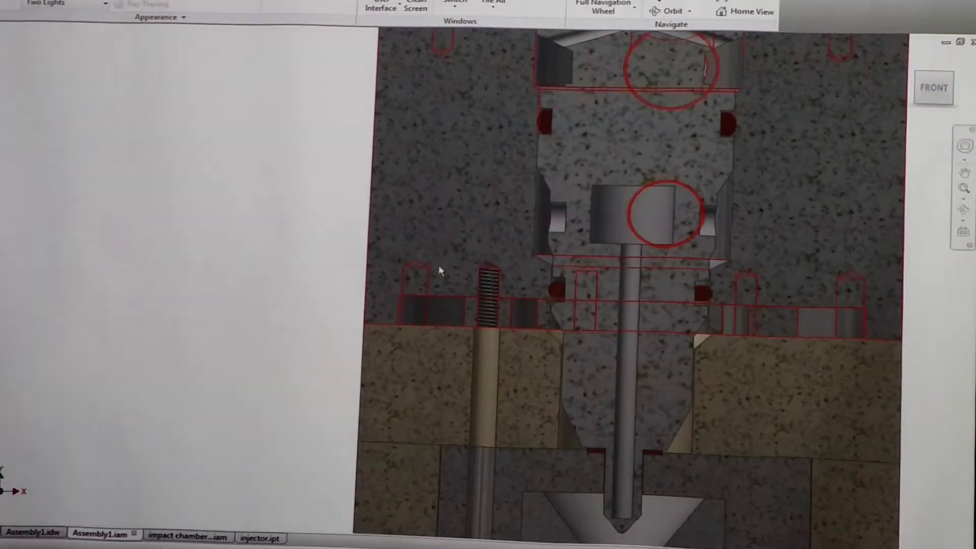
middle_click_drag(440, 270, 289, 77)
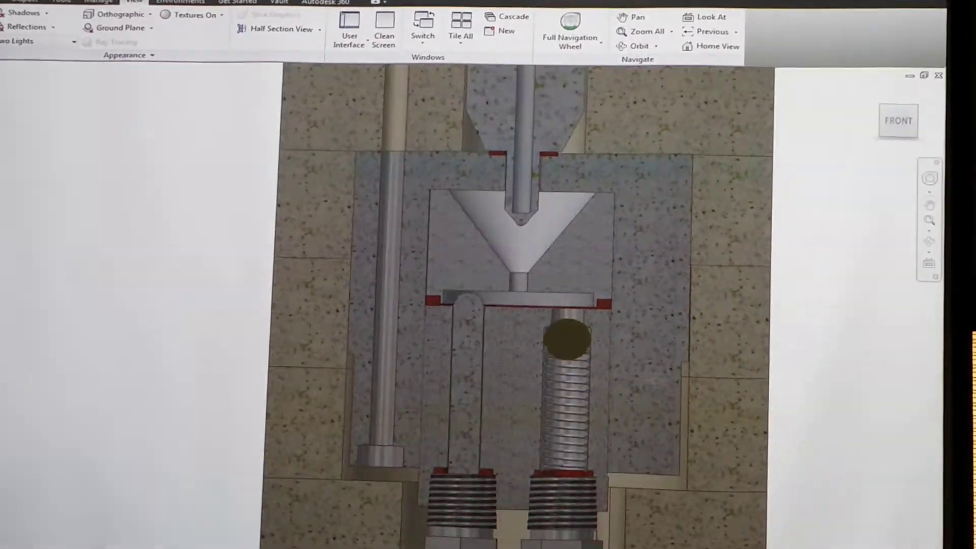
scroll(731, 358, "up", 3)
scroll(755, 355, "down", 2)
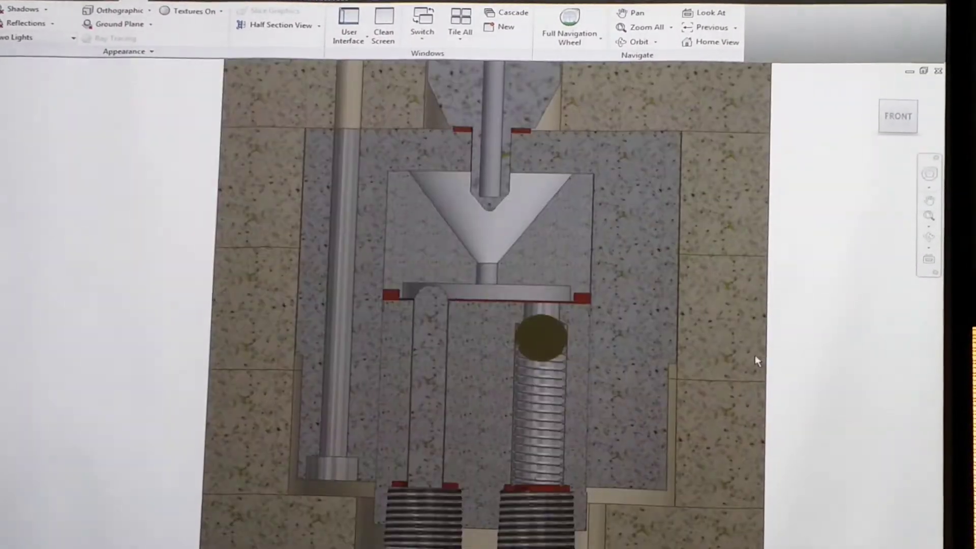
scroll(719, 331, "down", 2)
scroll(708, 334, "down", 2)
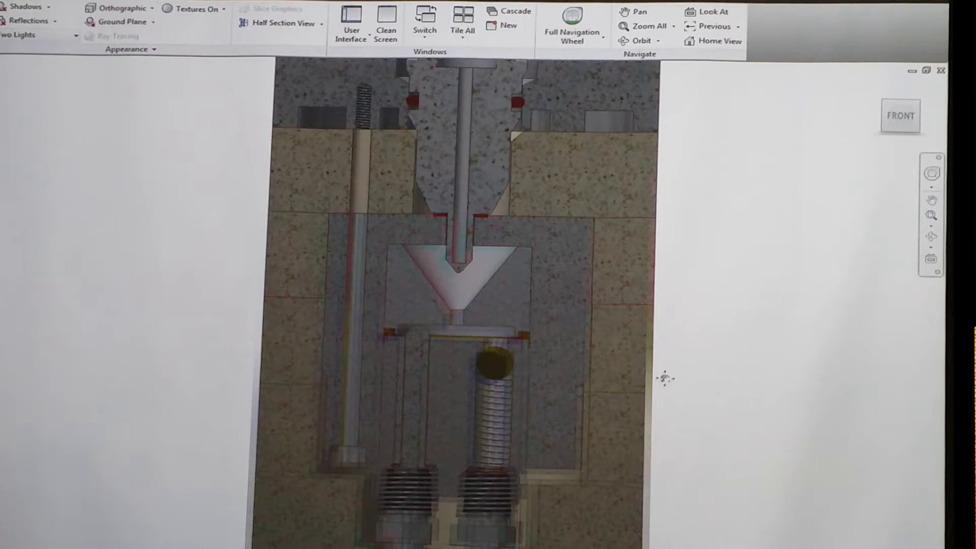
scroll(656, 389, "up", 3)
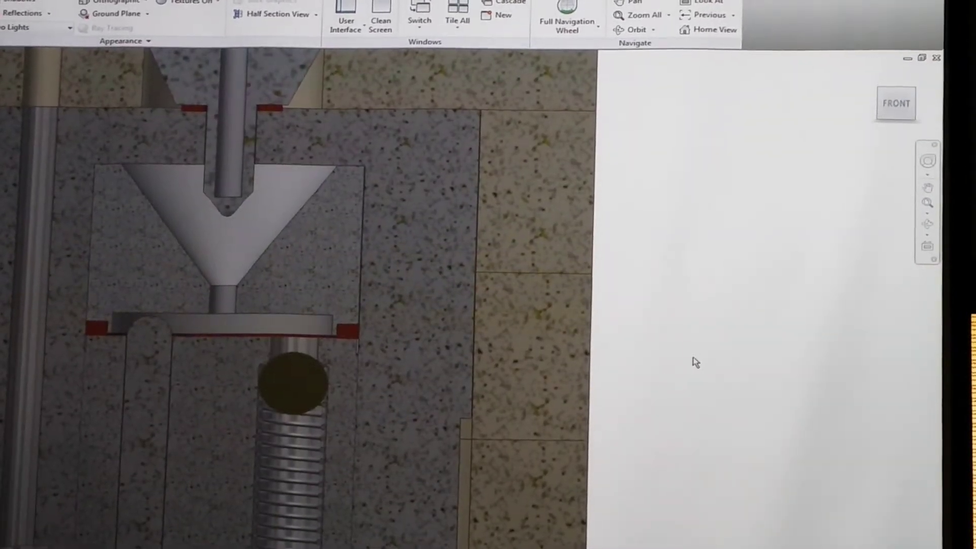
scroll(744, 309, "down", 2)
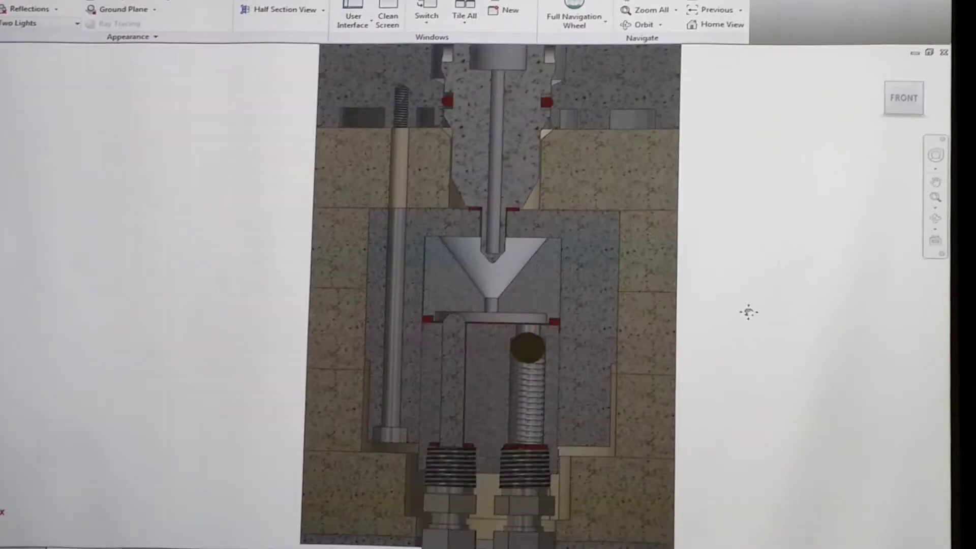
scroll(658, 328, "down", 1)
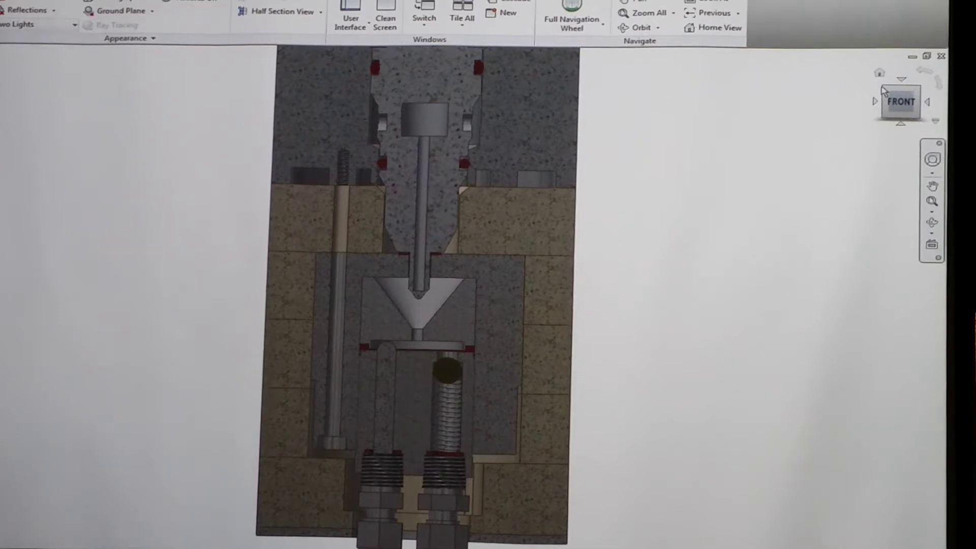
- End the section view and show the intact housing box from an isometric corner
left_click(316, 18)
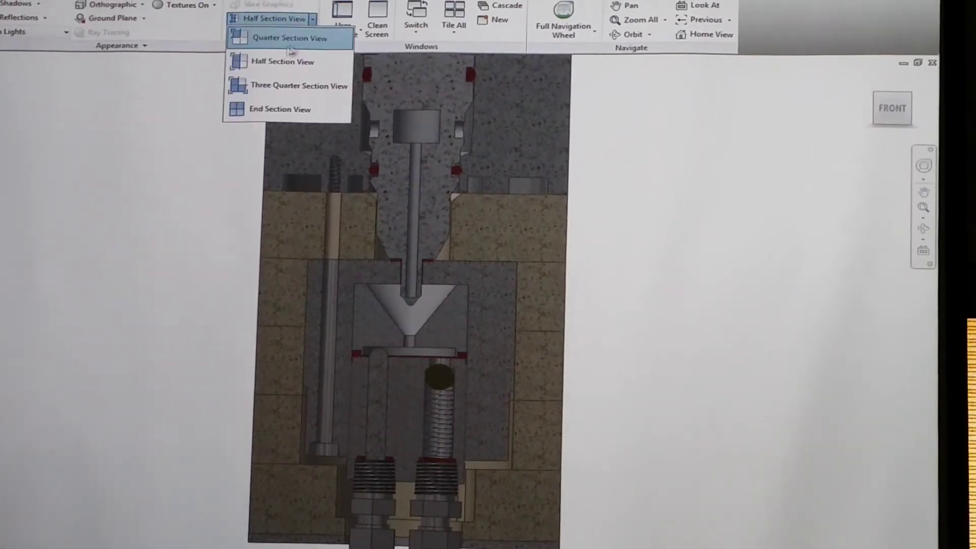
left_click(274, 107)
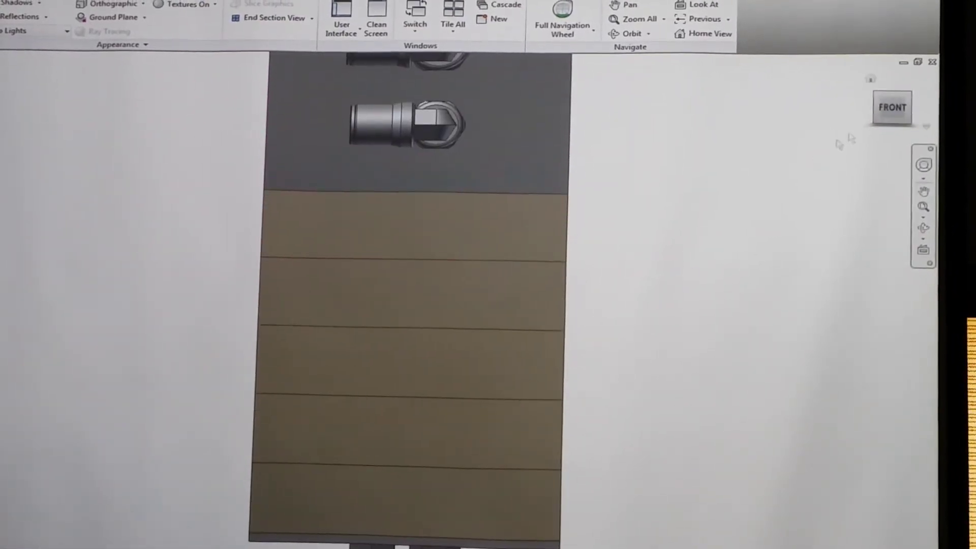
left_click(909, 95)
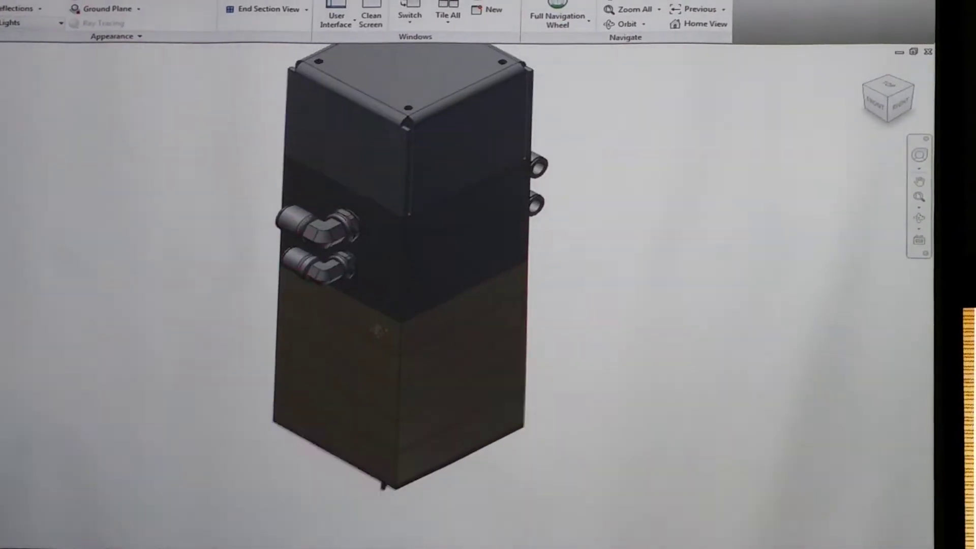
- Turn off visibility of the top cover and the part sitting on the base
right_click(389, 217)
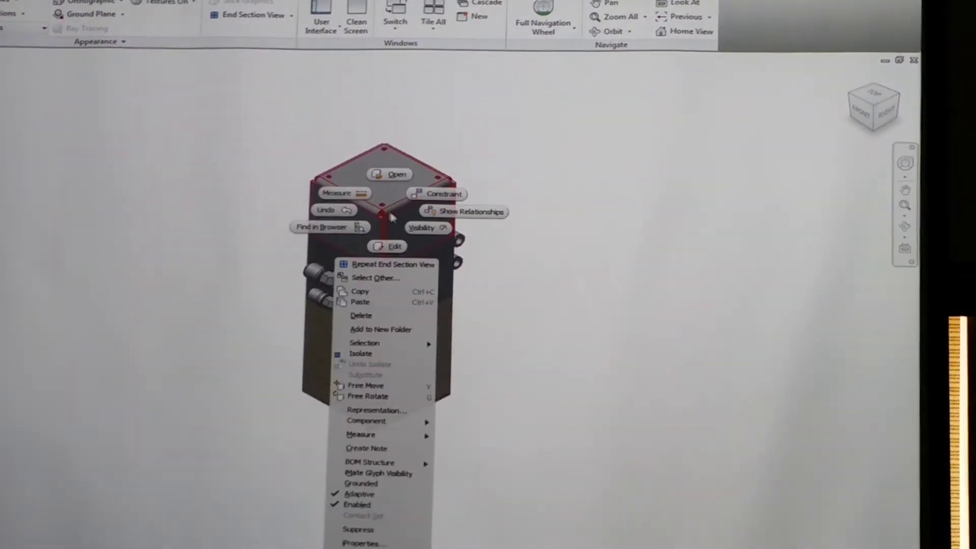
left_click(424, 225)
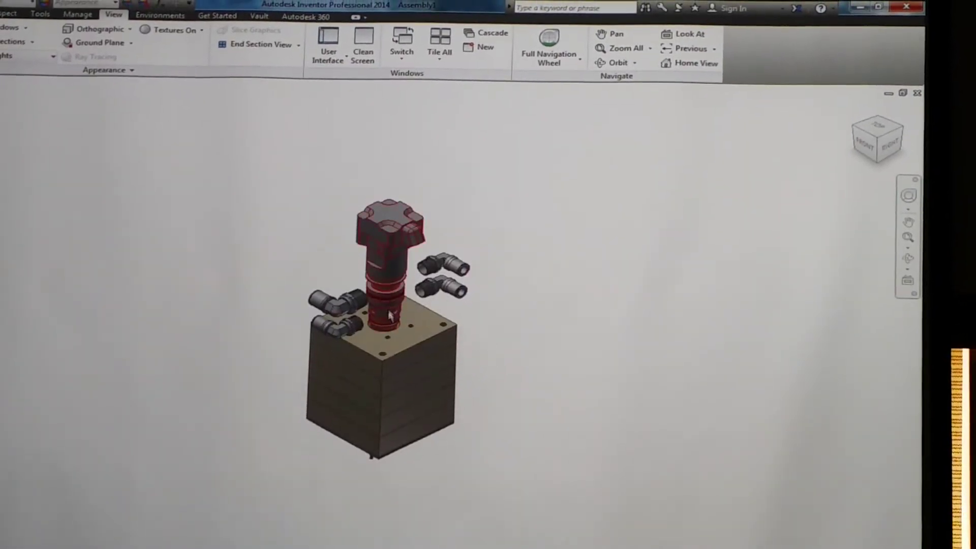
scroll(441, 330, "down", 3)
right_click(410, 366)
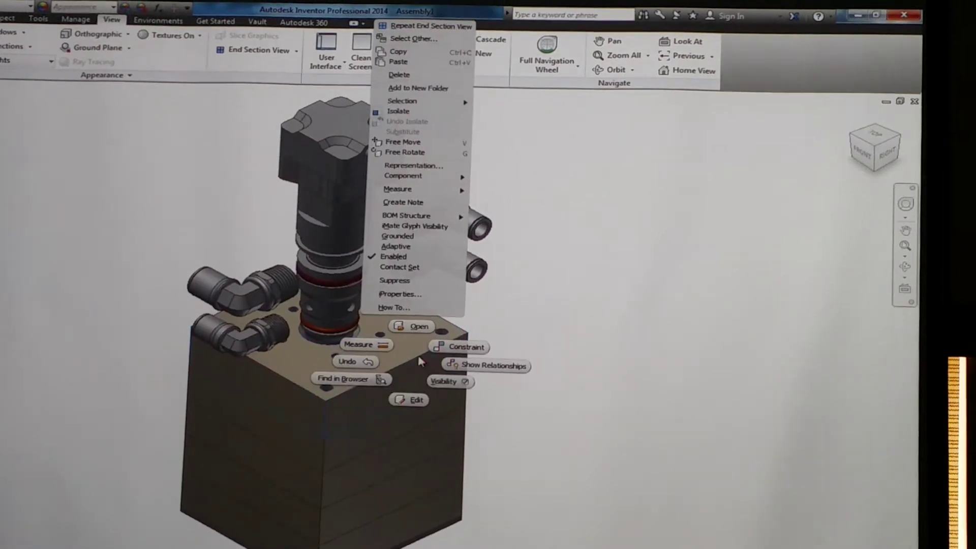
left_click(432, 387)
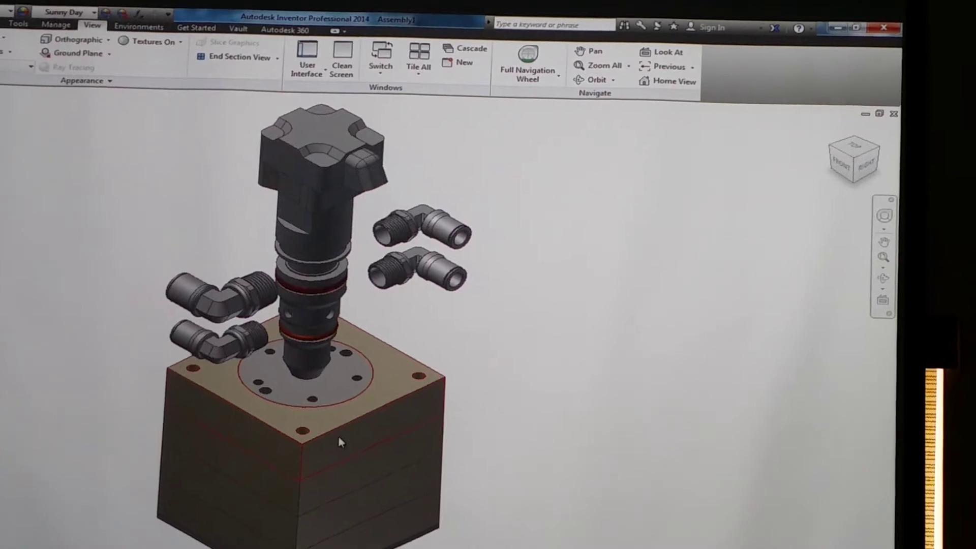
- Hide the base block and the base plate
right_click(338, 435)
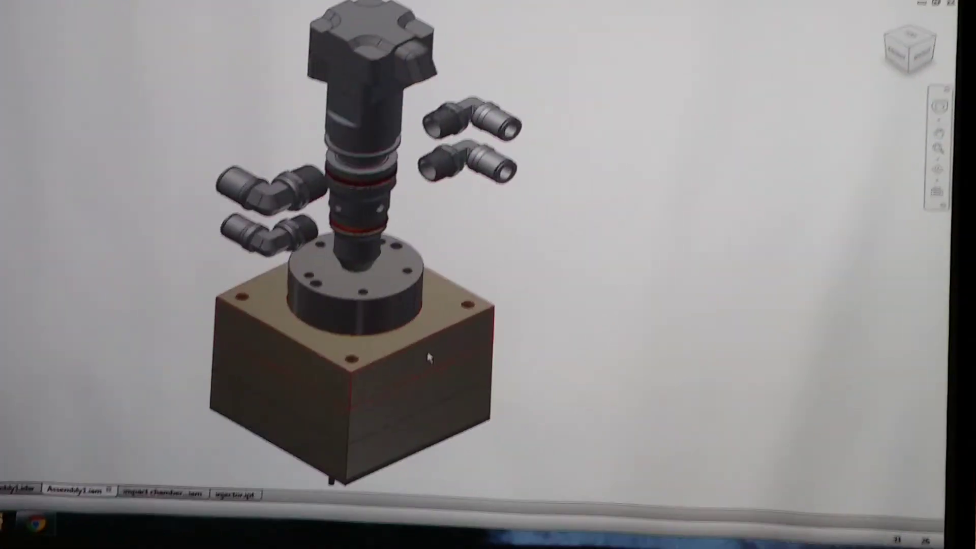
key("Escape")
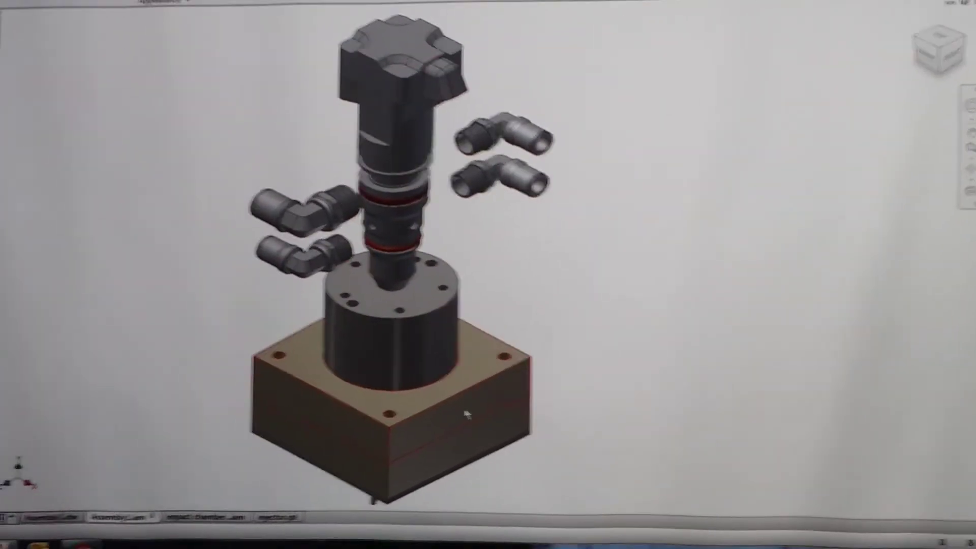
right_click(416, 358)
key("Escape")
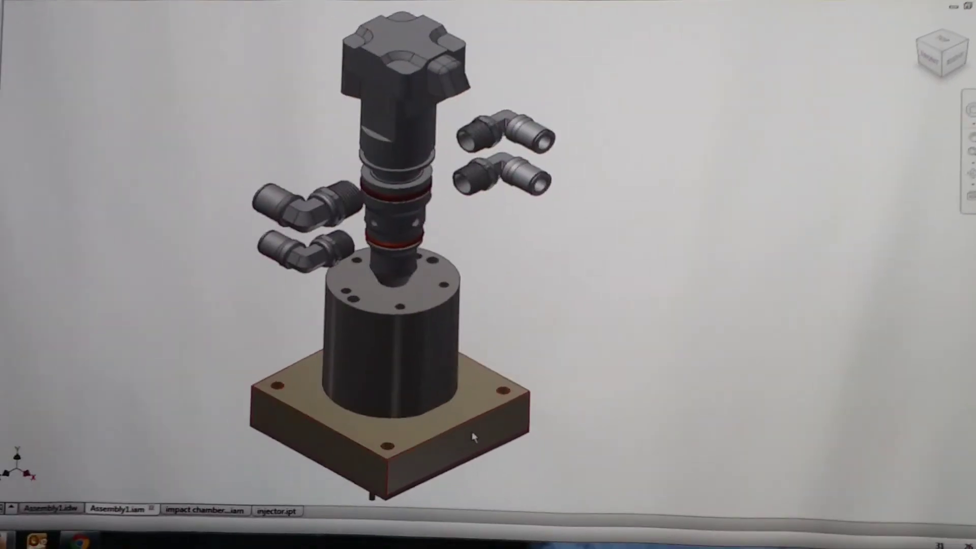
right_click(453, 456)
left_click(438, 328)
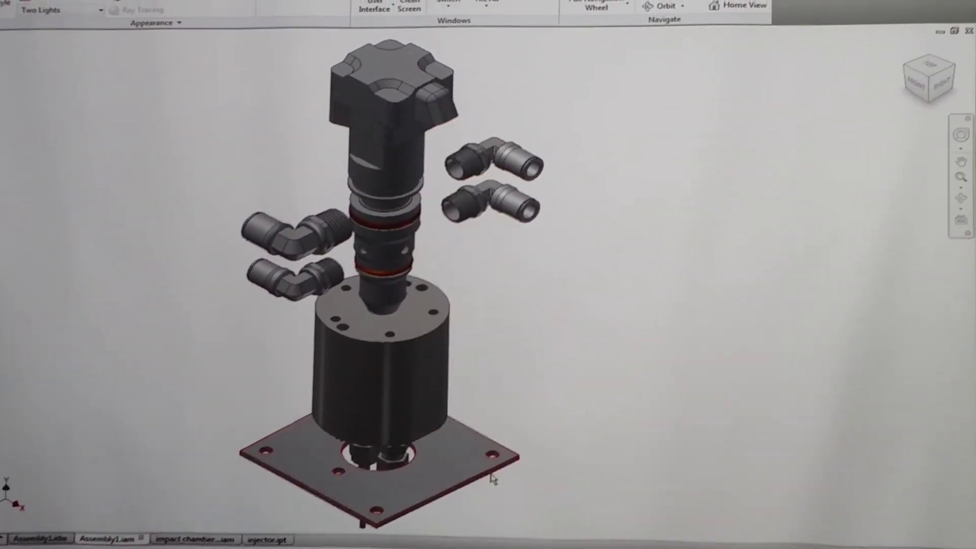
right_click(442, 496)
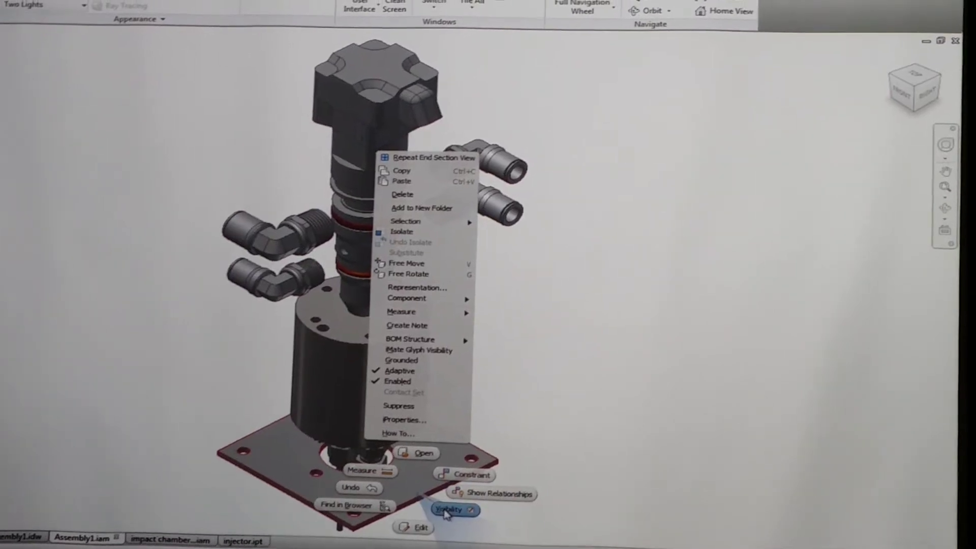
left_click(448, 511)
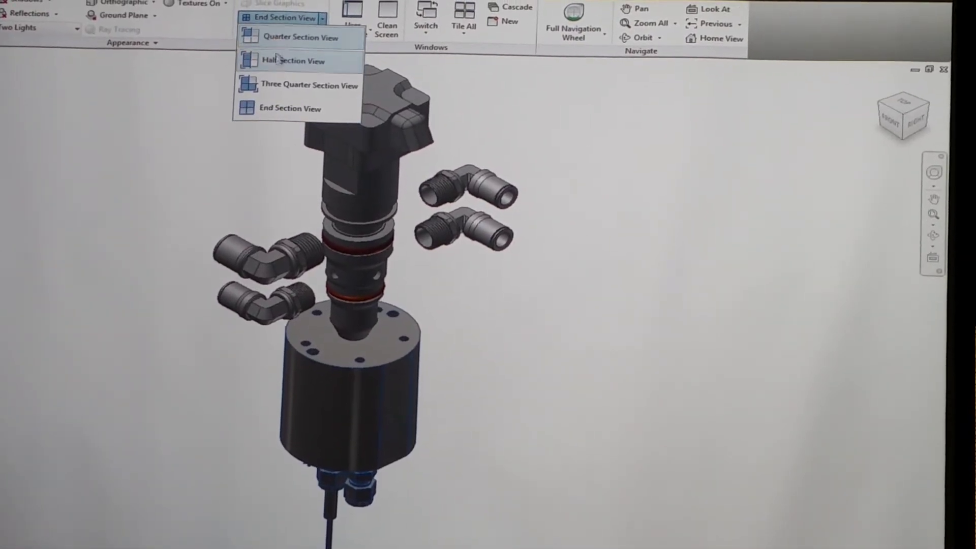
- Cut the remaining assembly with a half-section view at the default offset
left_click(277, 58)
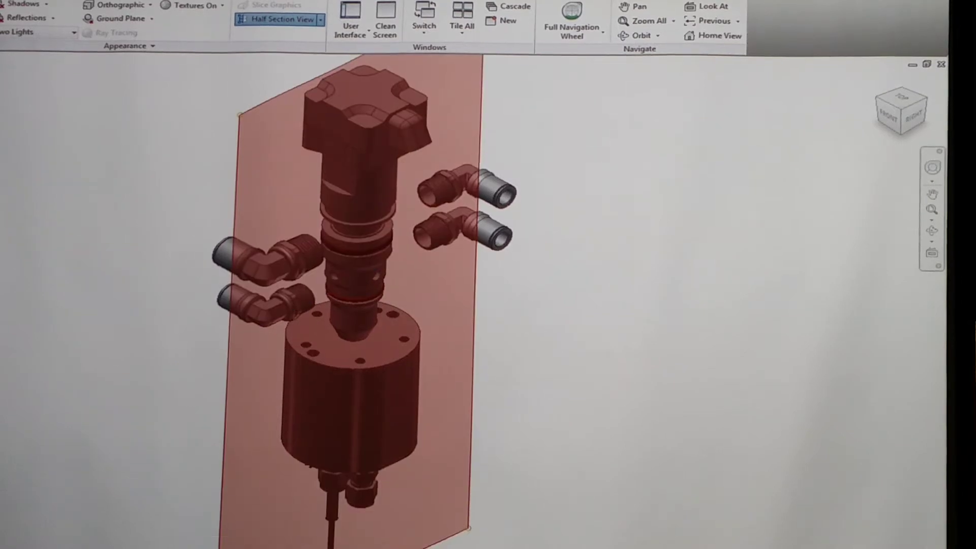
left_click(454, 366)
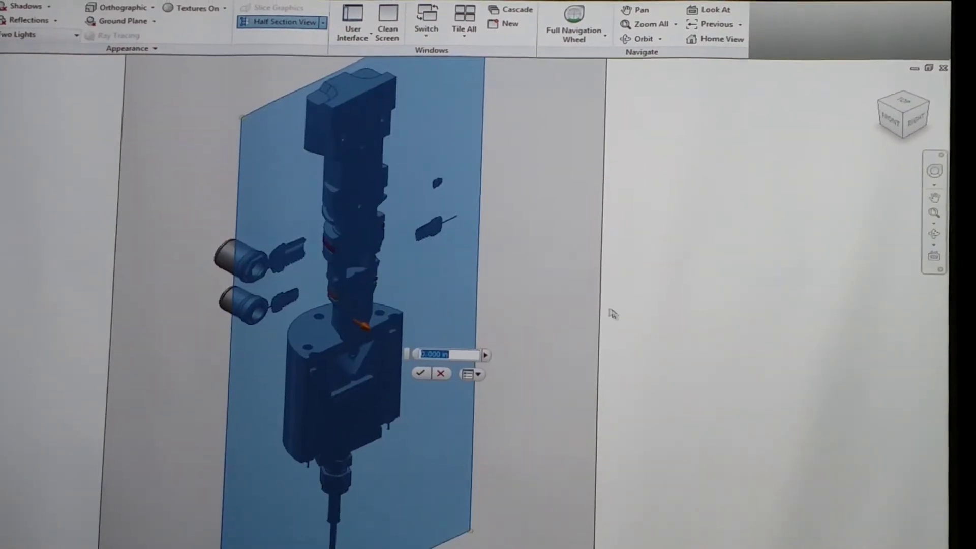
left_click(423, 372)
scroll(534, 416, "up", 5)
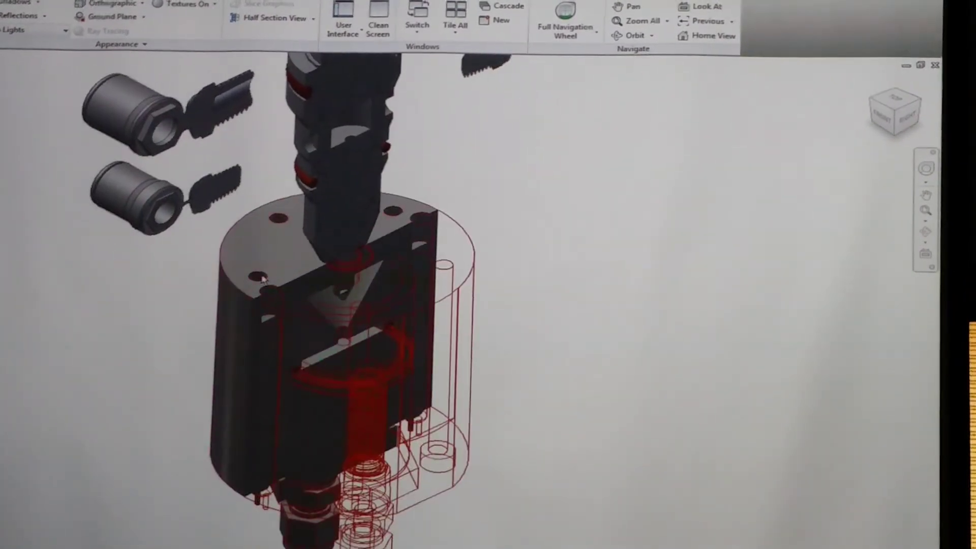
- Turn off visibility of the red-outlined outer wireframe part
right_click(253, 223)
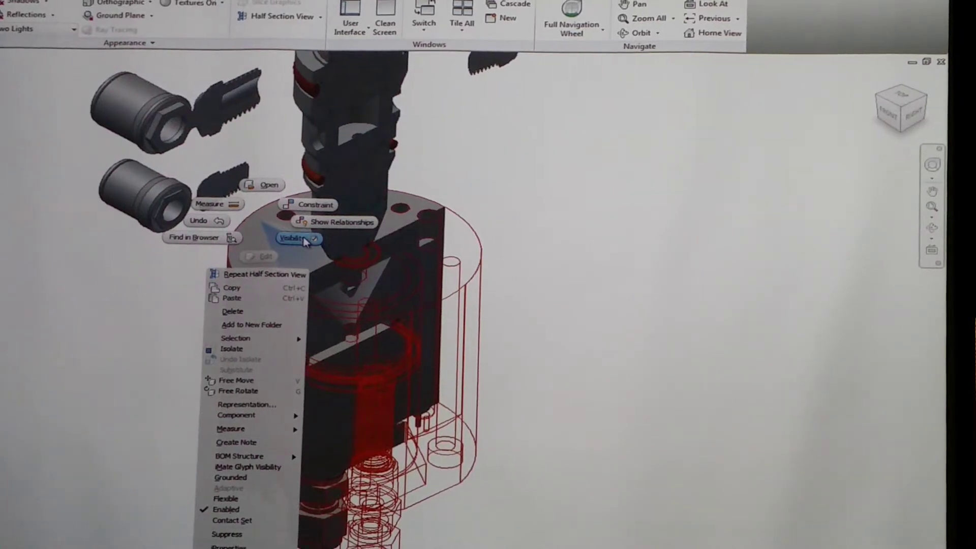
left_click(298, 239)
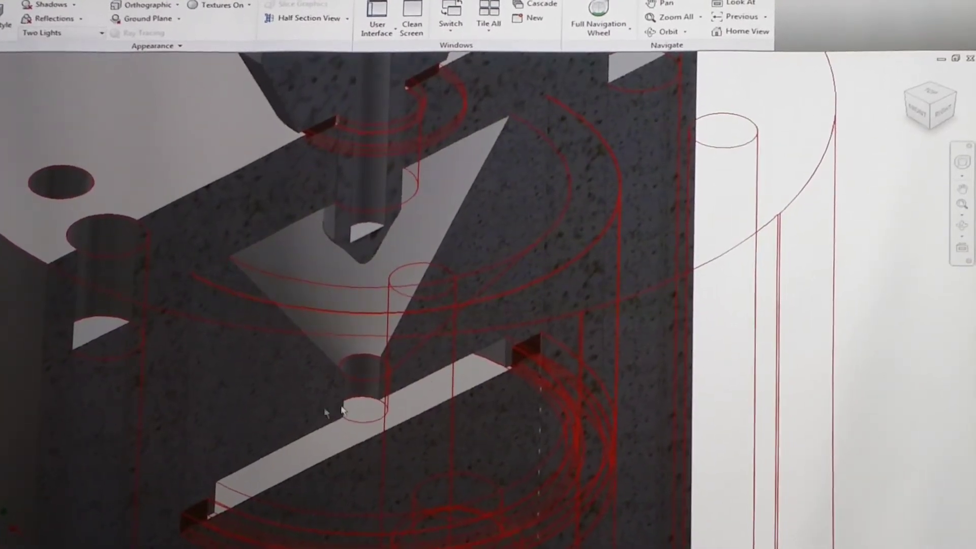
scroll(335, 412, "down", 2)
scroll(359, 366, "down", 2)
scroll(389, 305, "down", 2)
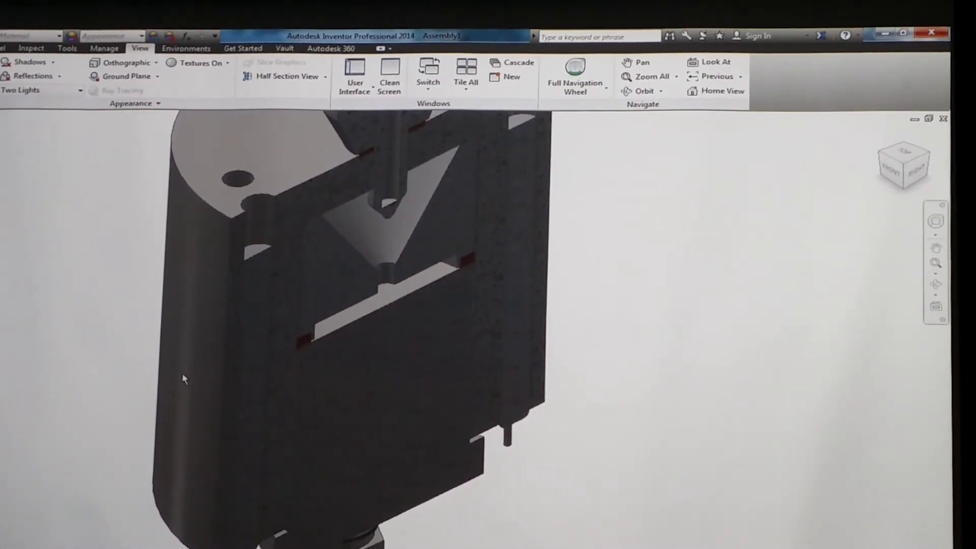
scroll(184, 379, "down", 2)
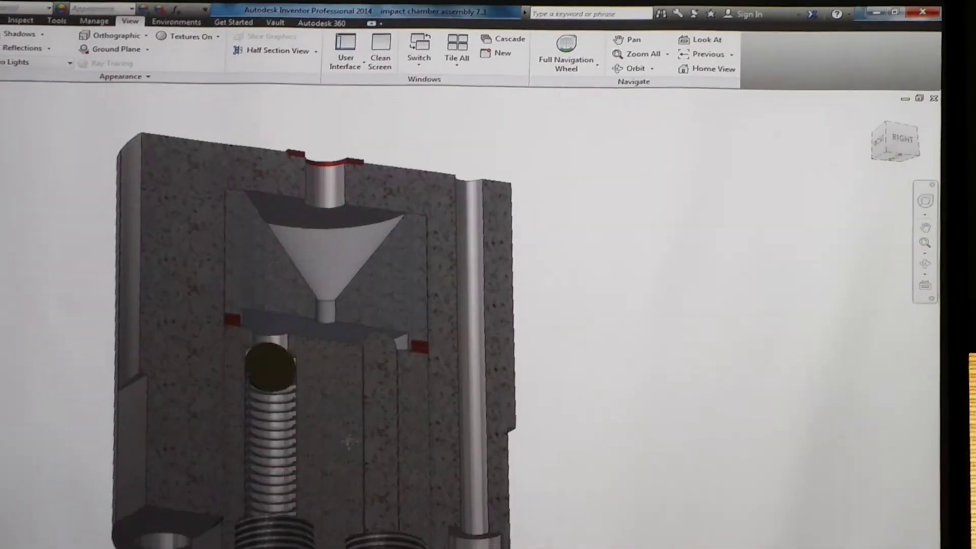
- Pan to bring the lower part of the sectioned impact chamber into view
middle_click_drag(299, 397, 300, 343)
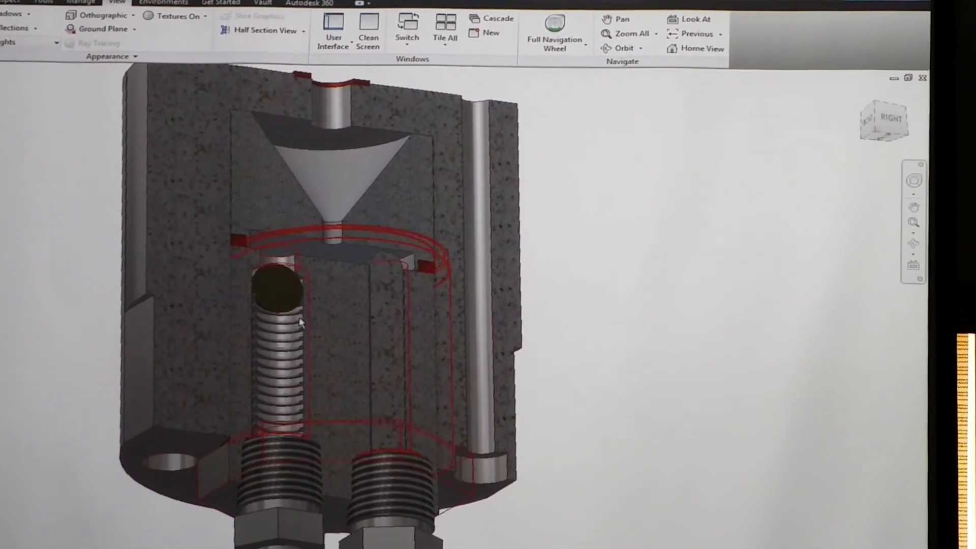